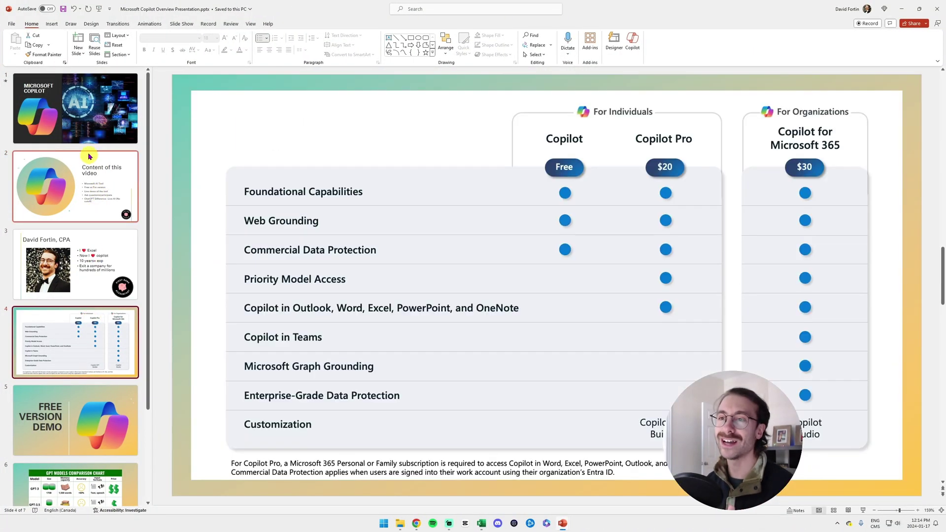
- Check the title and Copilot pricing slides, then go to the Free Version Demo slide
click(85, 132)
click(92, 357)
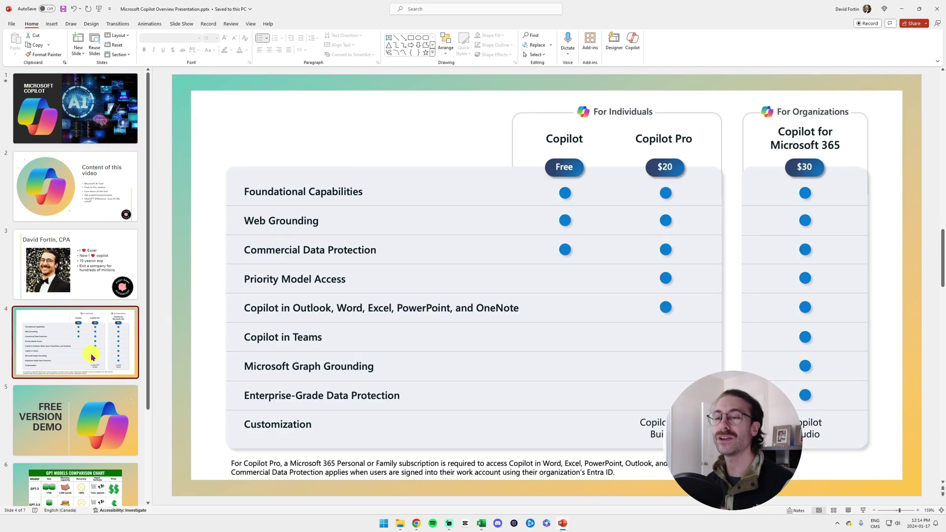
click(89, 409)
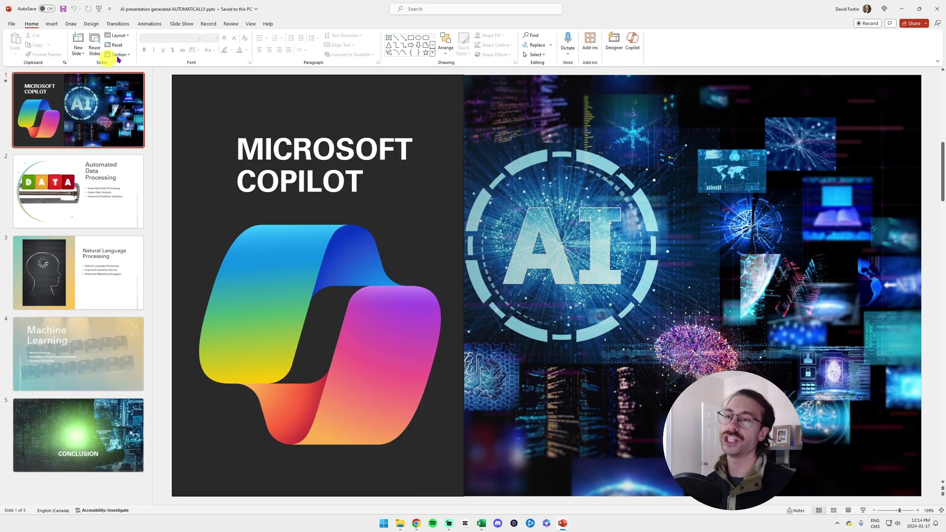
click(102, 120)
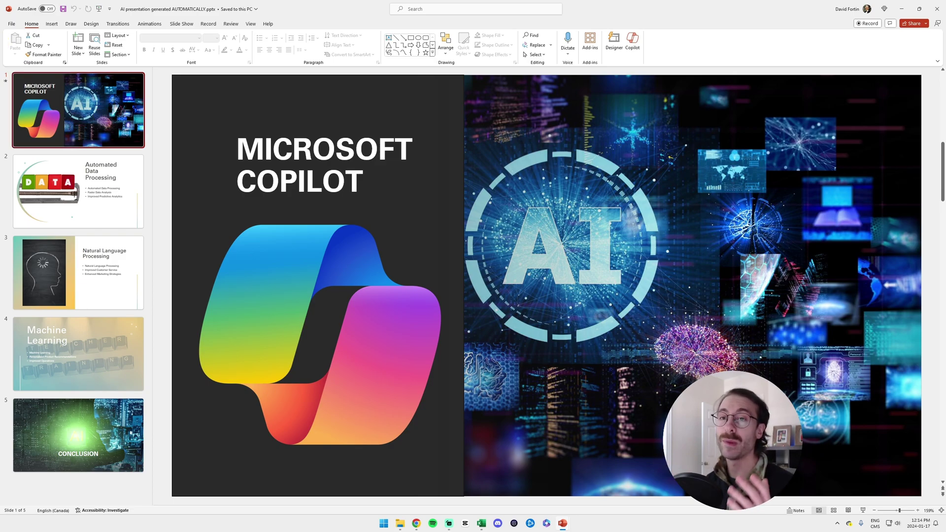
click(124, 114)
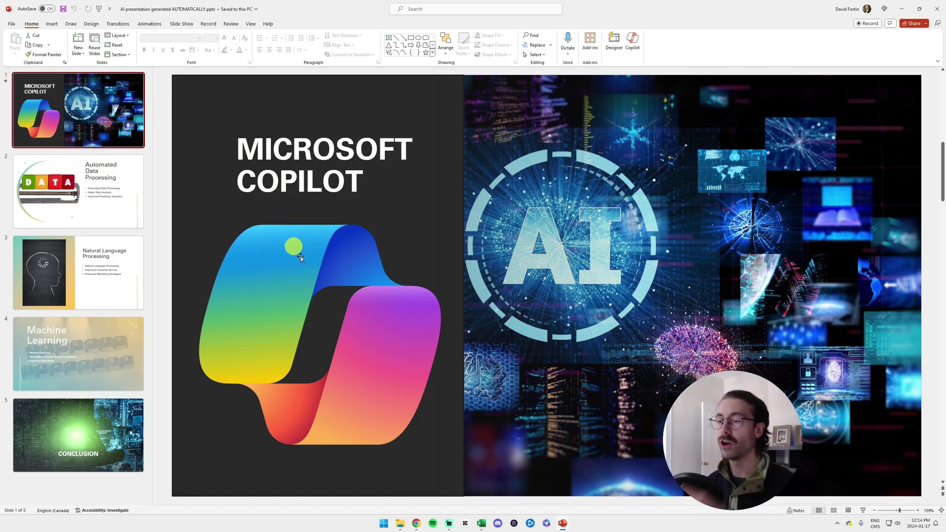
click(309, 293)
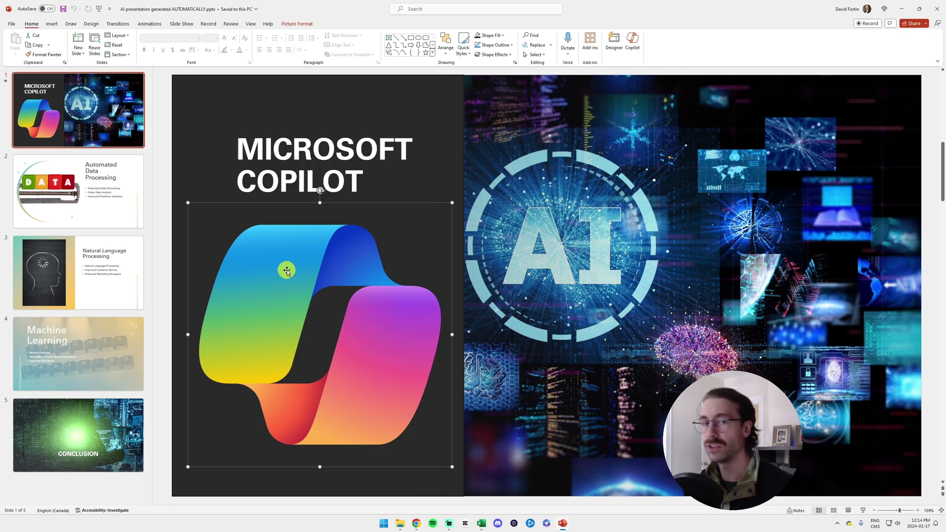
click(114, 185)
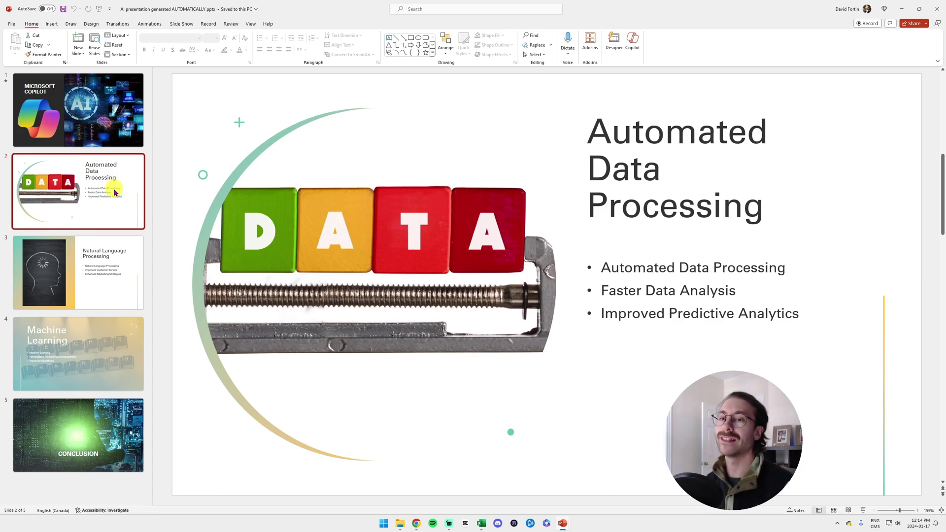
click(114, 290)
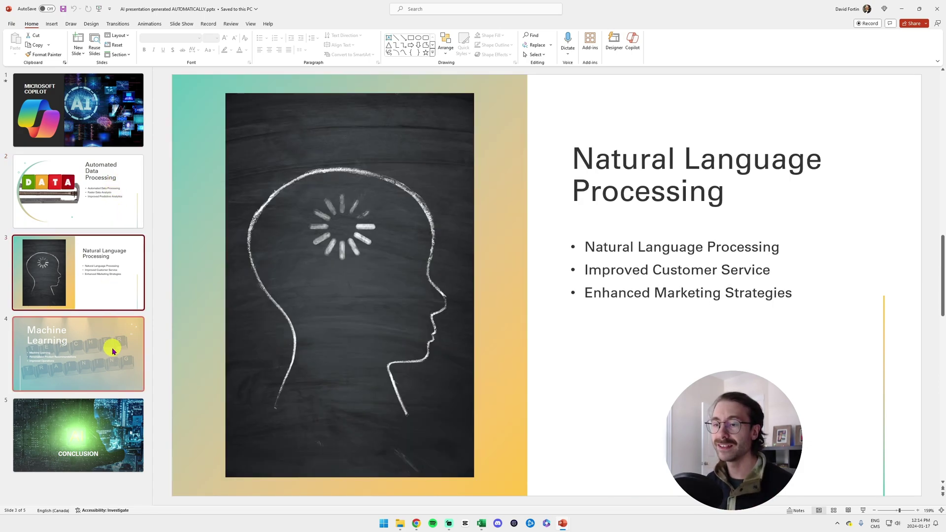
click(112, 347)
click(105, 430)
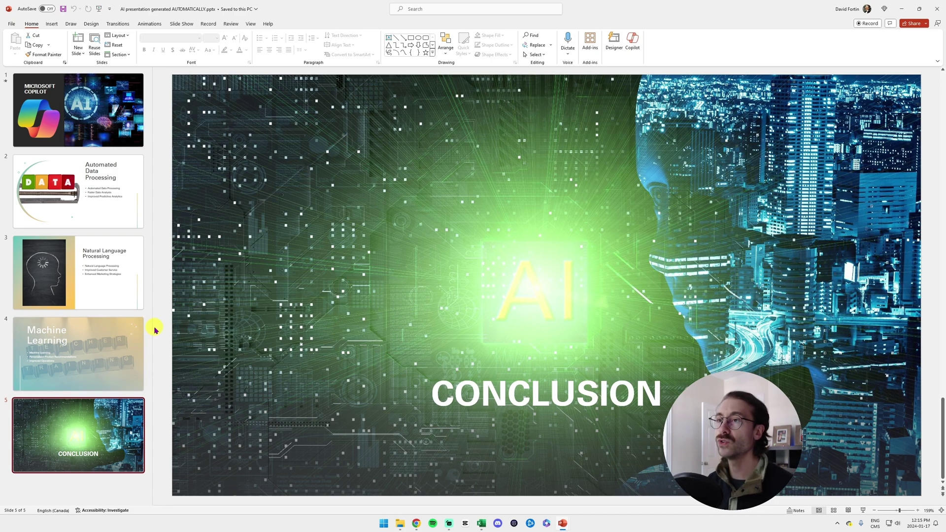
- Browse the overview deck's pricing, GPT comparison and Thank You slides, then return to the generated deck's Conclusion slide
click(901, 9)
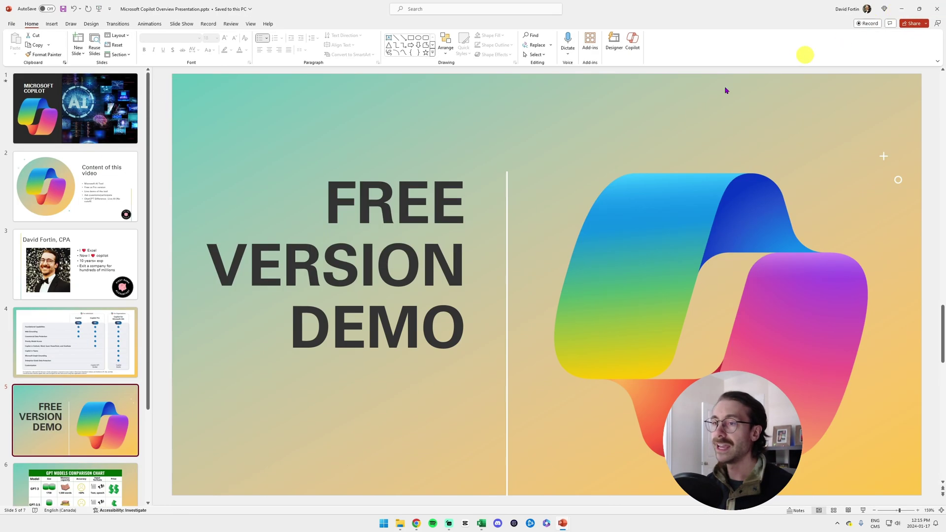
click(90, 361)
key(Down)
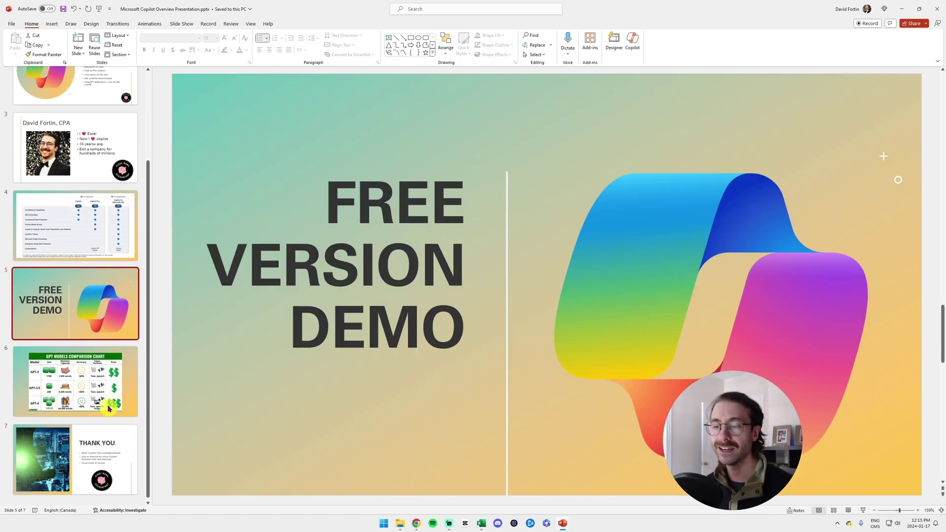
key(Down)
click(76, 249)
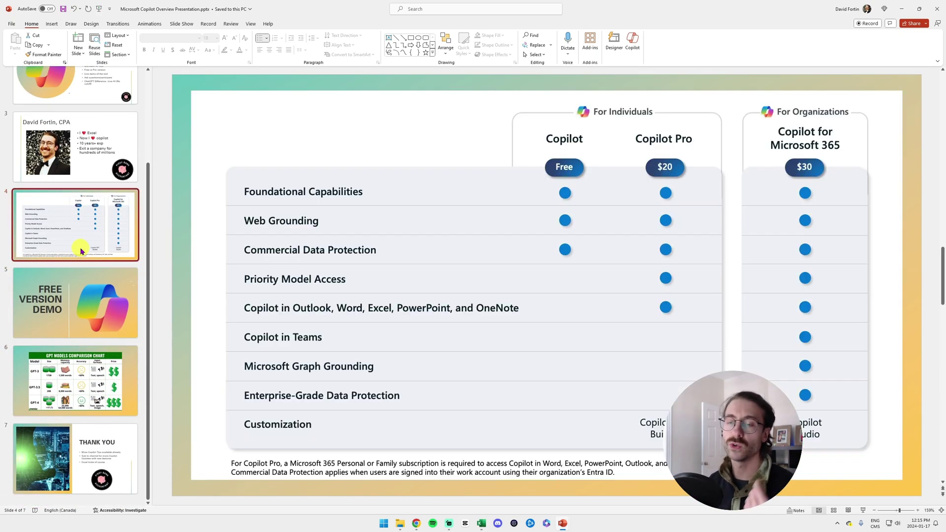
click(63, 465)
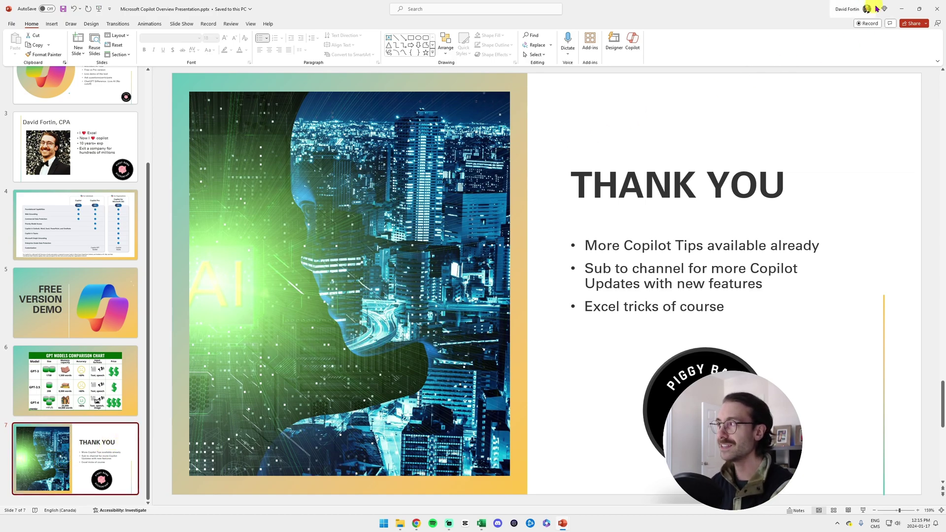
click(901, 8)
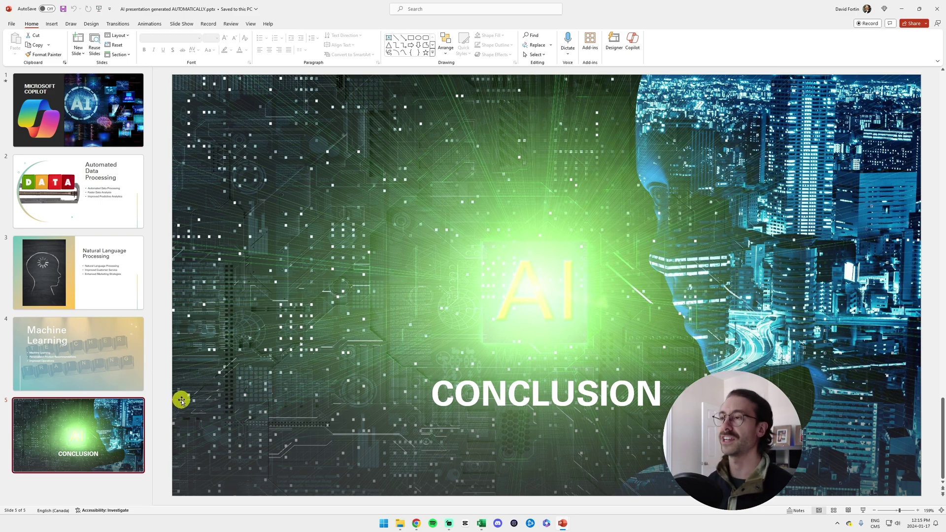
- In Copilot, write a prompt requesting a Poka presentation covering its financing and Series B
click(633, 44)
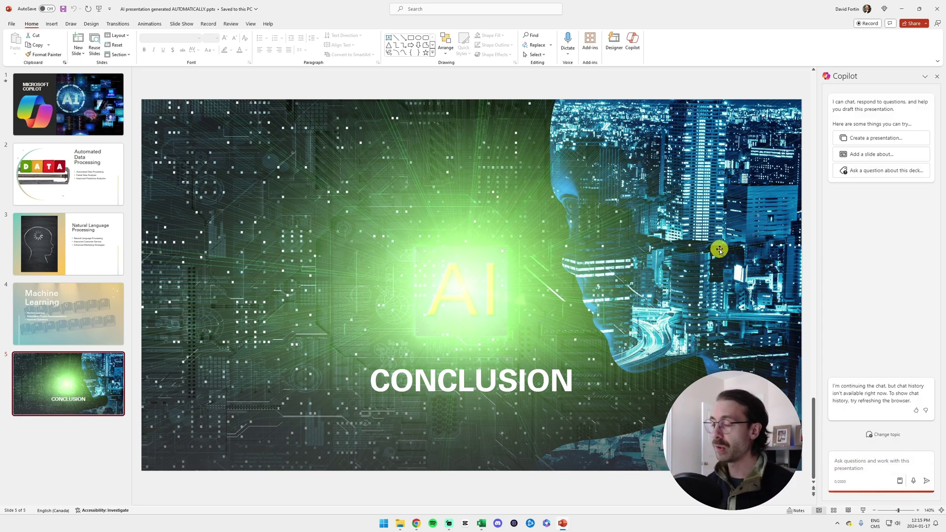
text(Create )
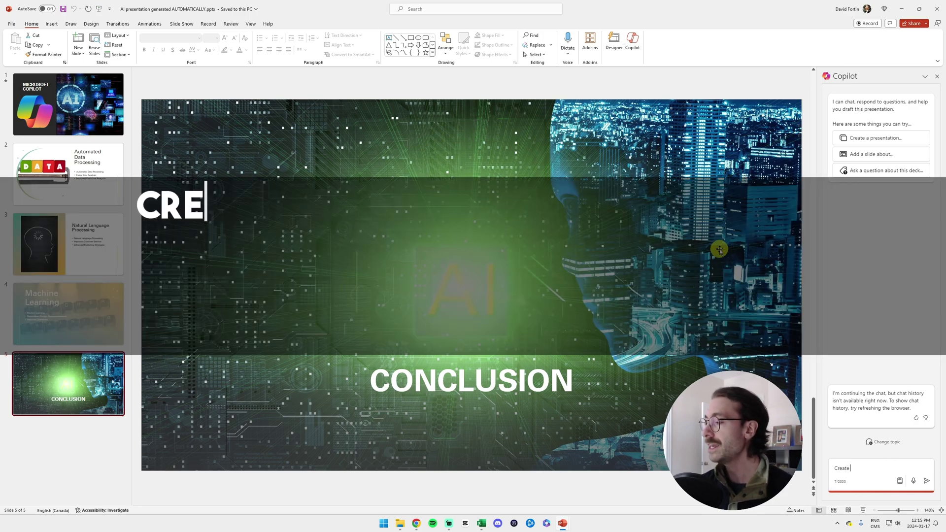
text(a presentation about pok)
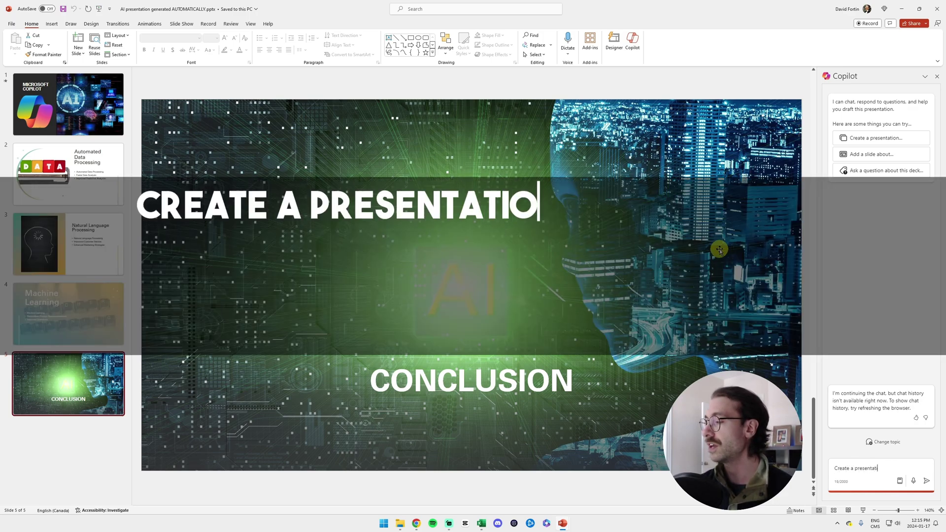
click(876, 138)
text(out Pok)
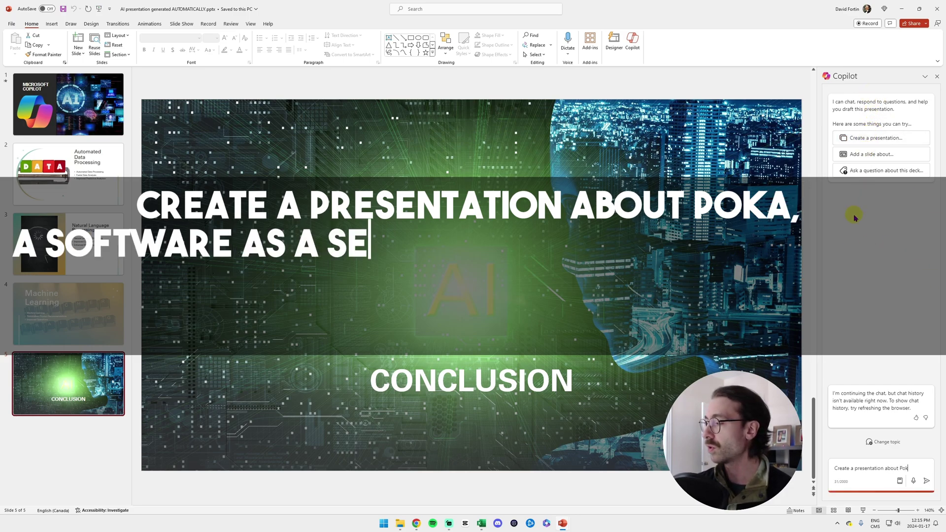
text(a, a sof)
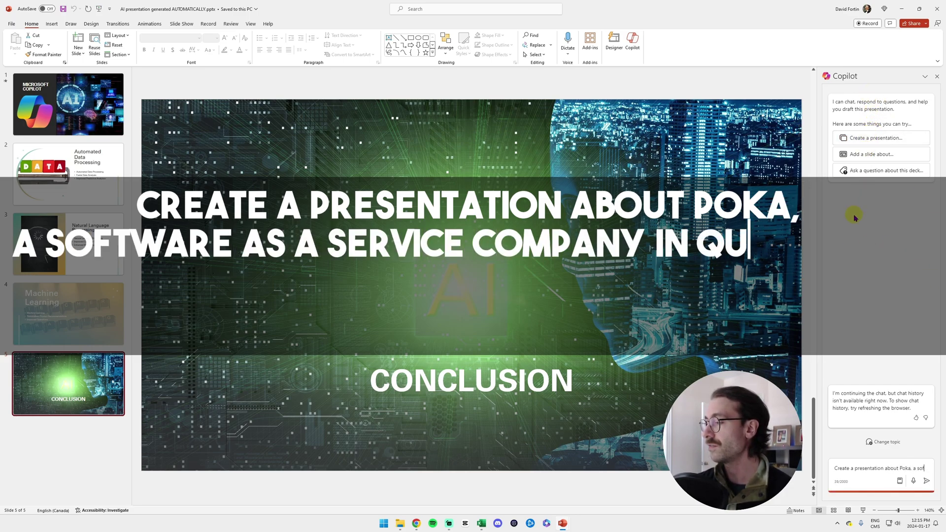
text(tware a  a s)
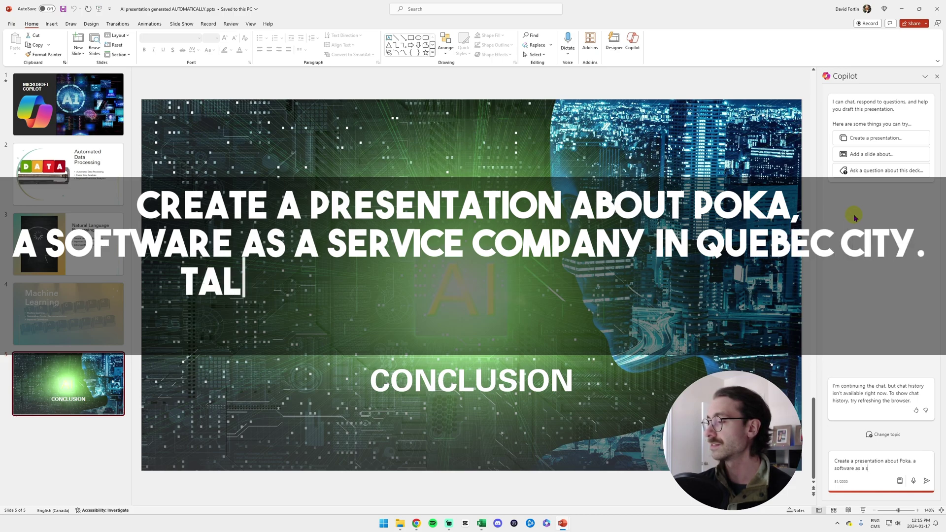
text(ervice company i)
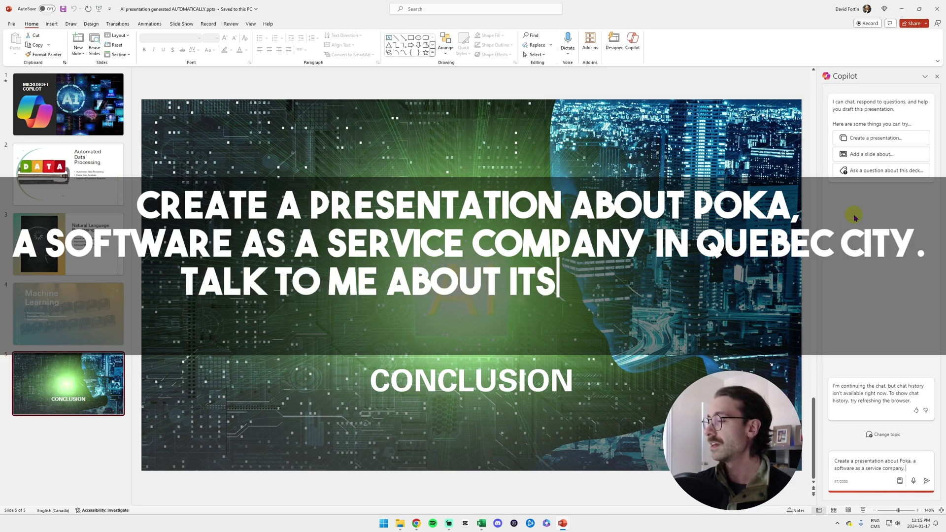
text(n quebec city)
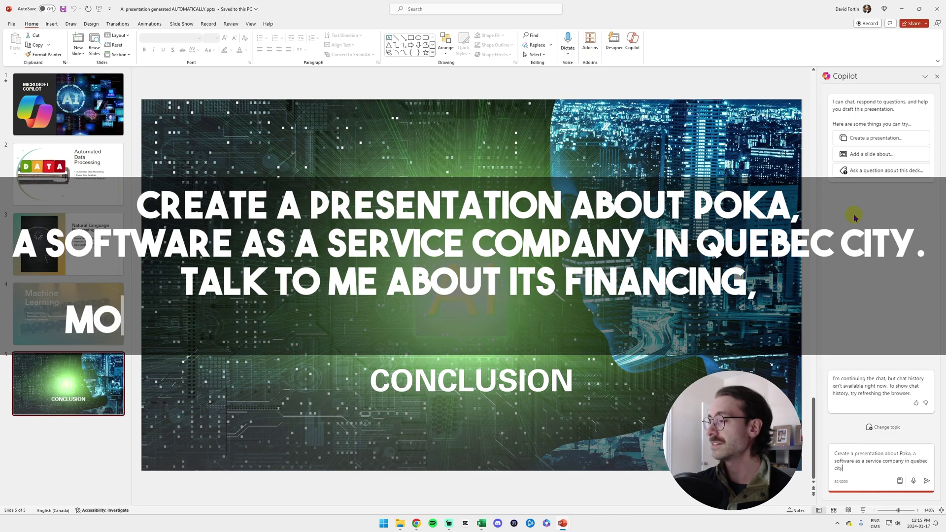
text(. Talk to me about)
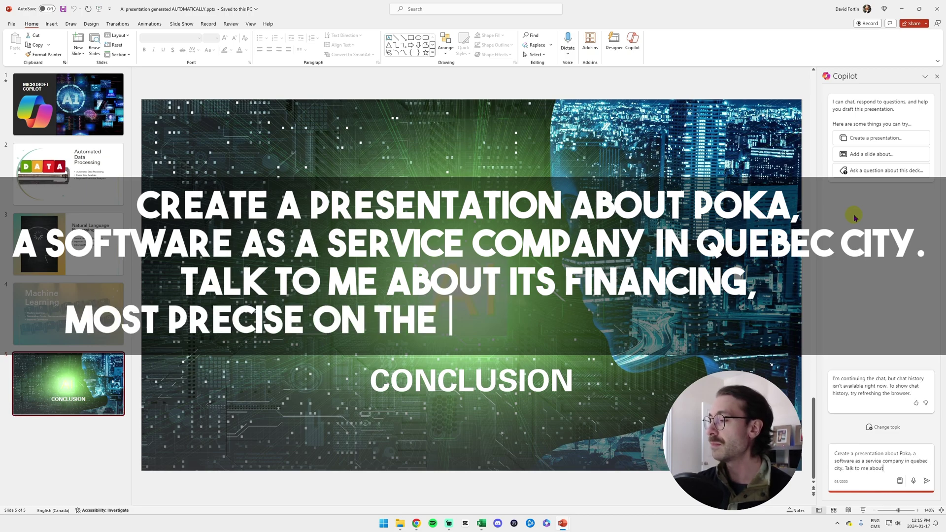
text( its financing, most pre)
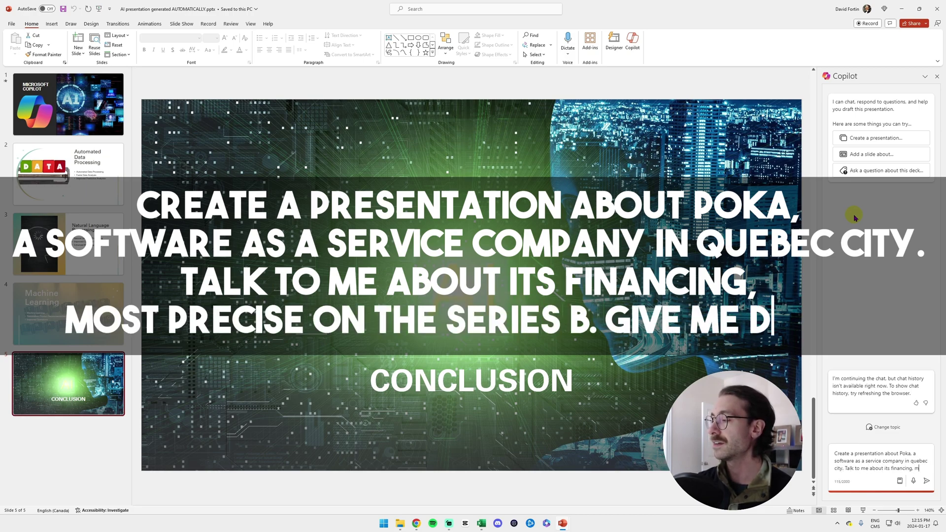
text(cise)
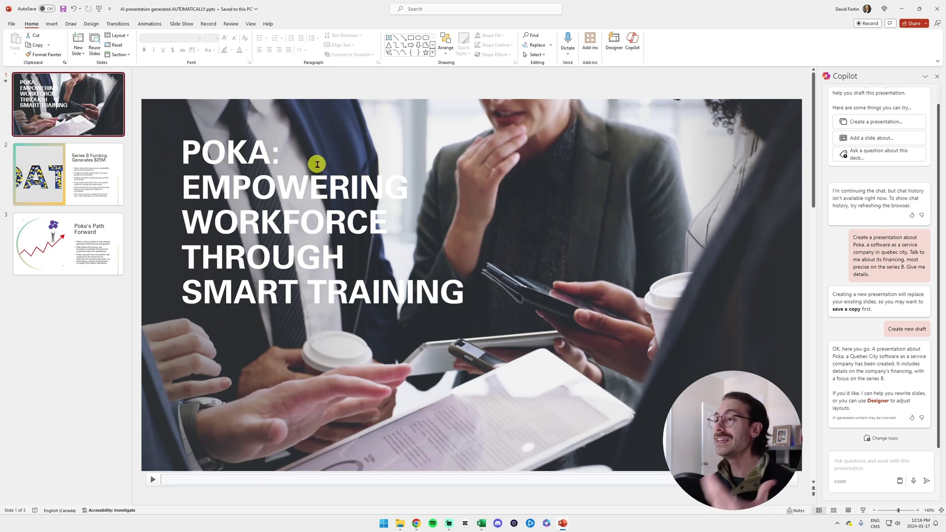
- Review the three-slide Poka draft, ending on the 'Series B Funding Generates $25M' slide
click(99, 173)
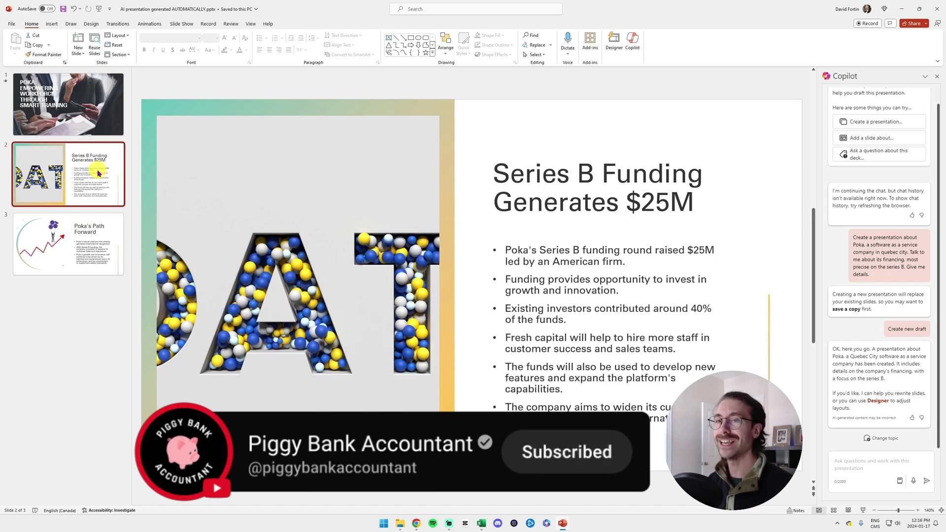
click(79, 115)
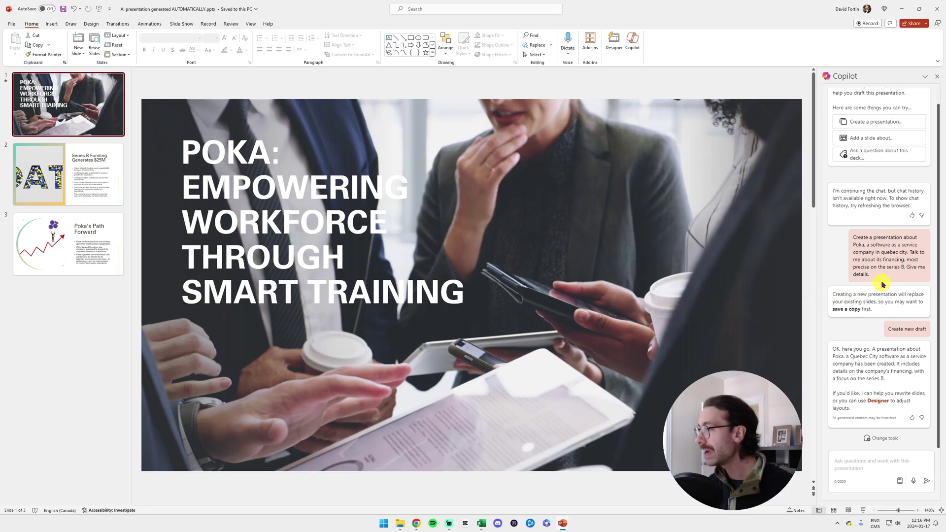
drag(855, 237, 868, 248)
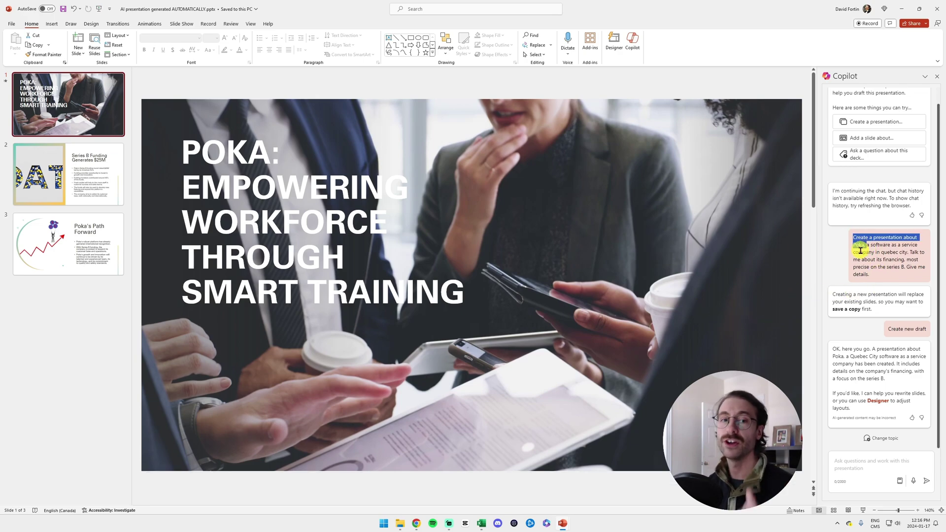
click(72, 178)
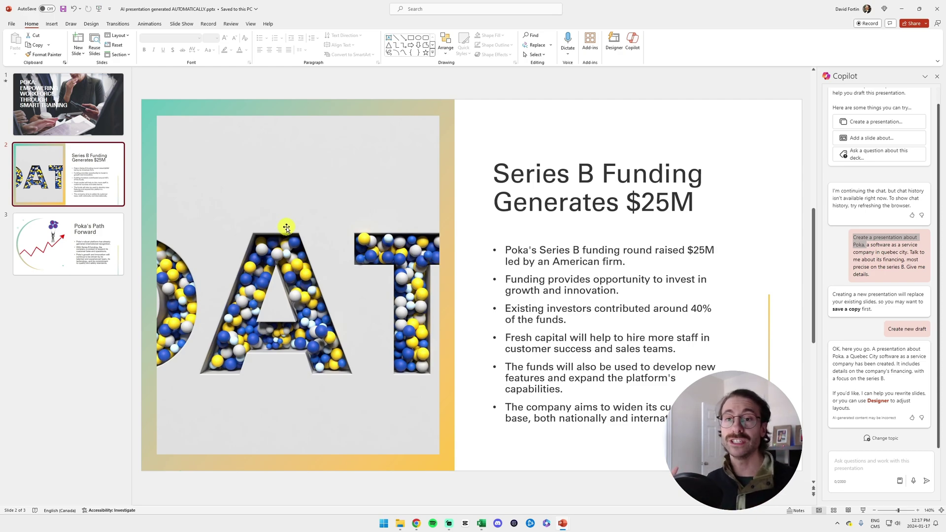
click(560, 158)
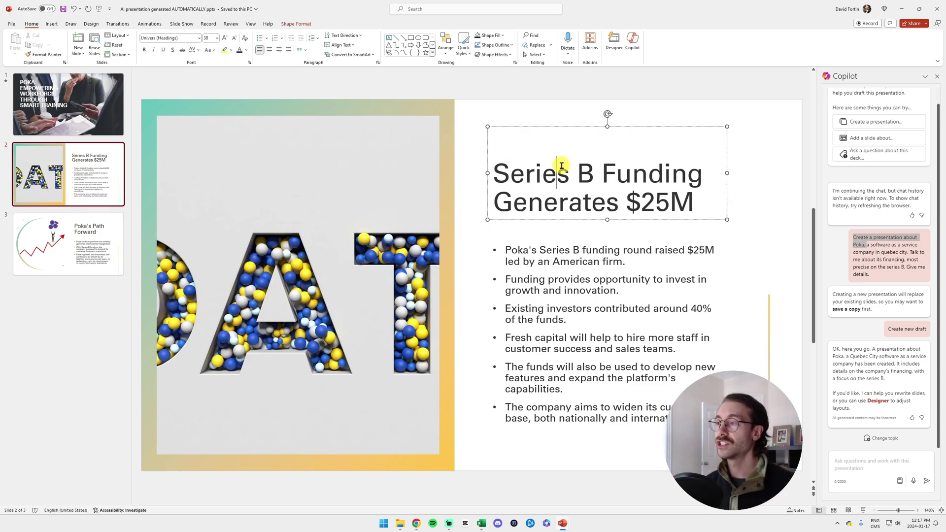
drag(497, 171, 689, 213)
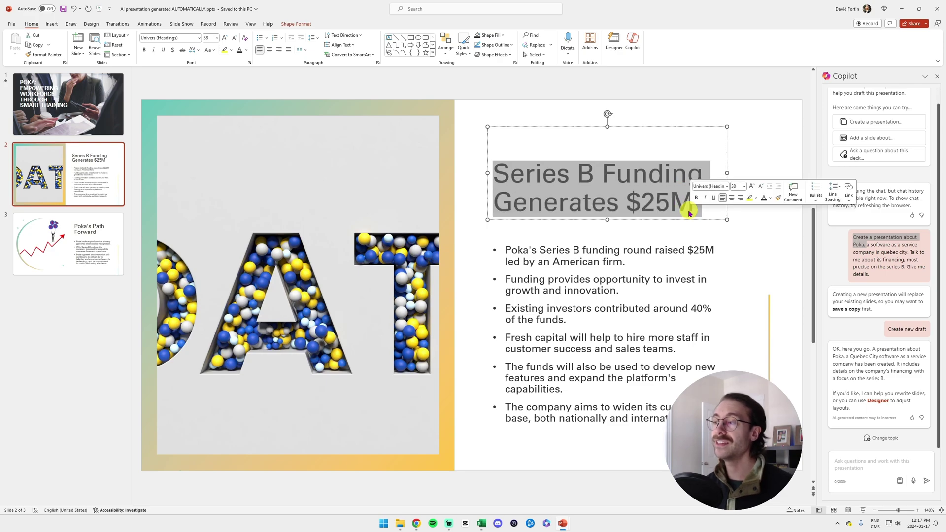
click(631, 255)
click(541, 262)
drag(541, 261, 634, 262)
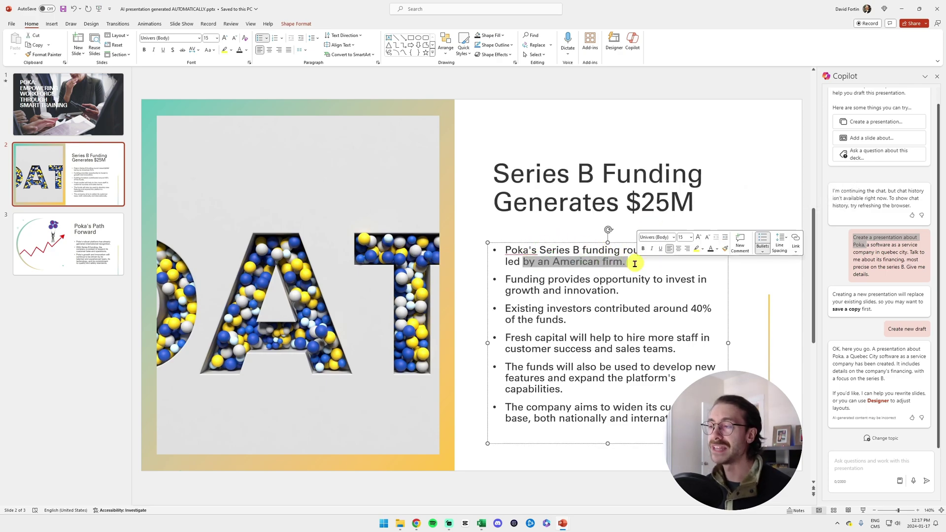
click(580, 281)
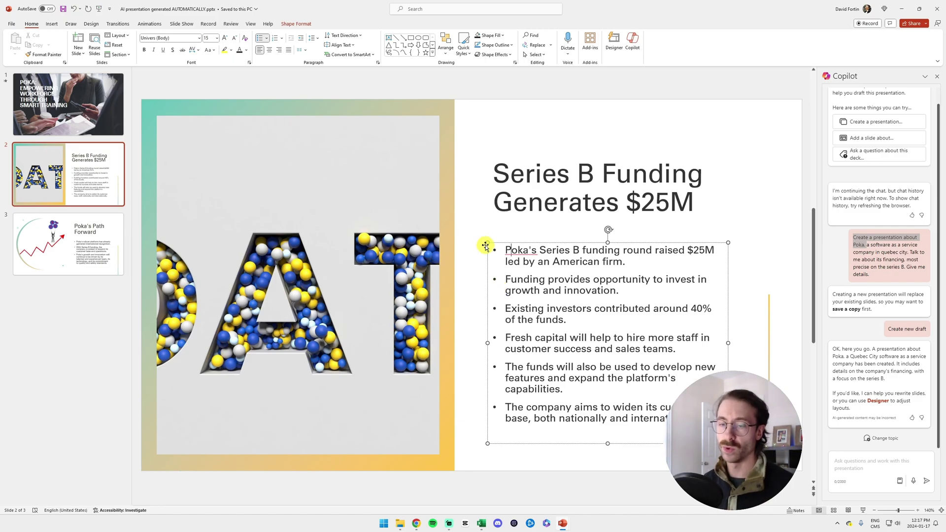
- Inspect the 'Poka's Path Forward' slide's first bullet and its man-with-balloons picture
scroll(488, 243, down, 2)
drag(529, 271, 672, 276)
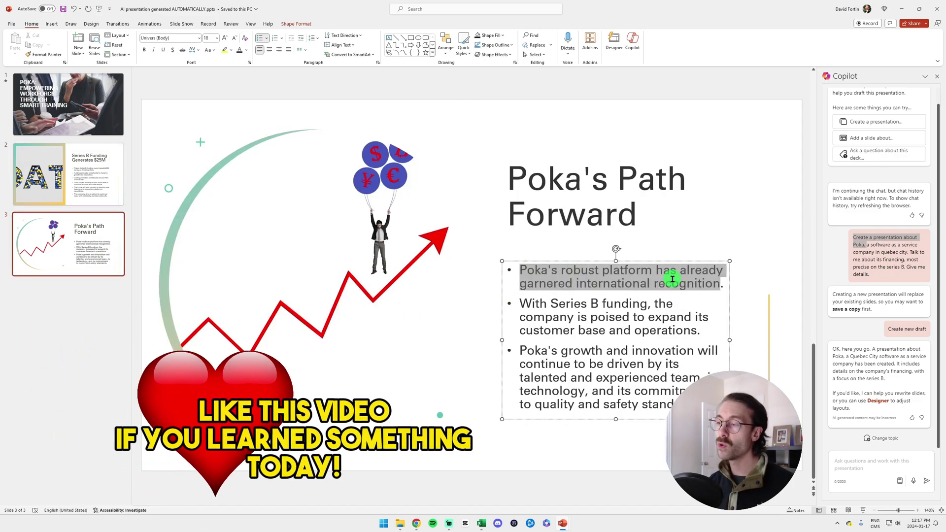
click(630, 305)
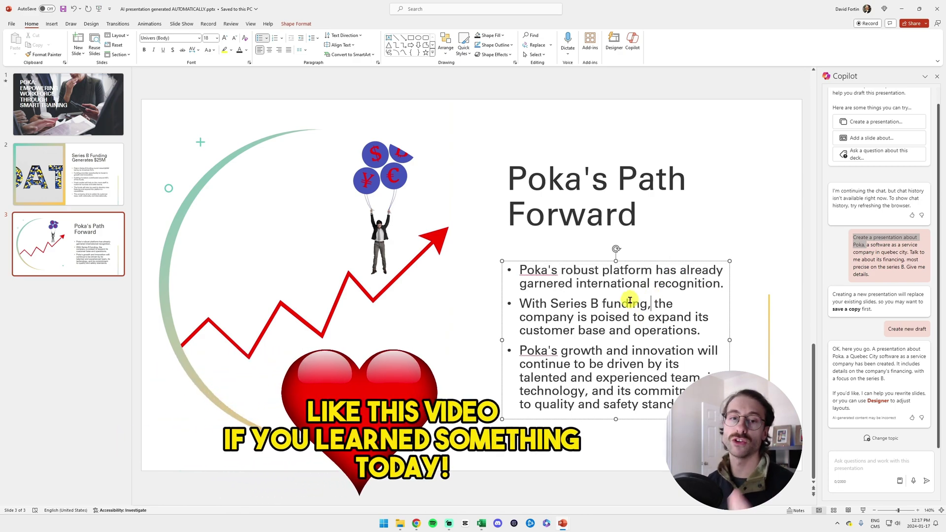
click(383, 249)
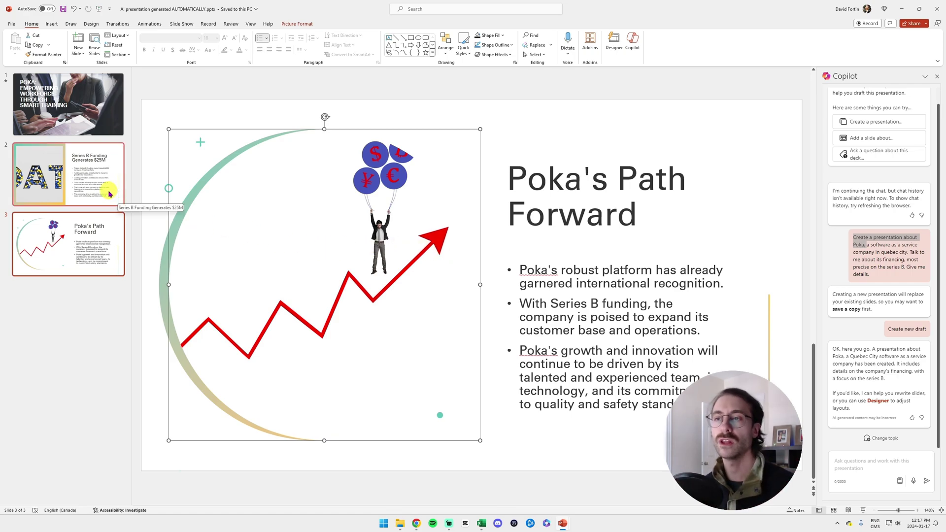
click(105, 243)
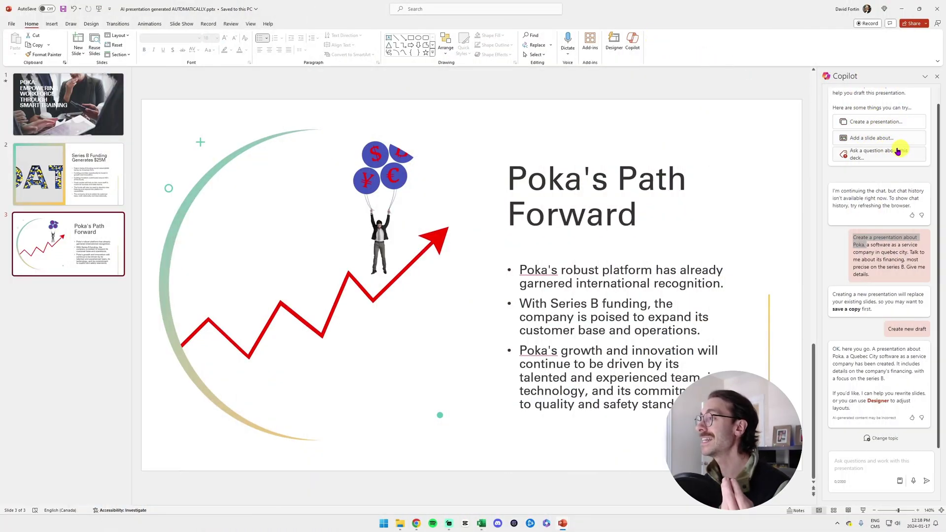
- Have Copilot add a slide about 'IFS acquisiton of Poka'
click(887, 139)
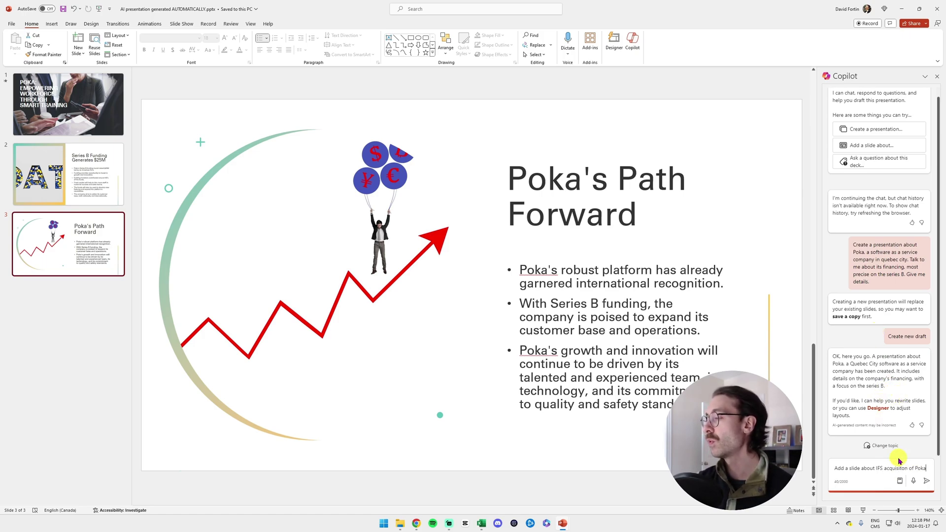
text(IFS acquisiton of Poka)
key(Return)
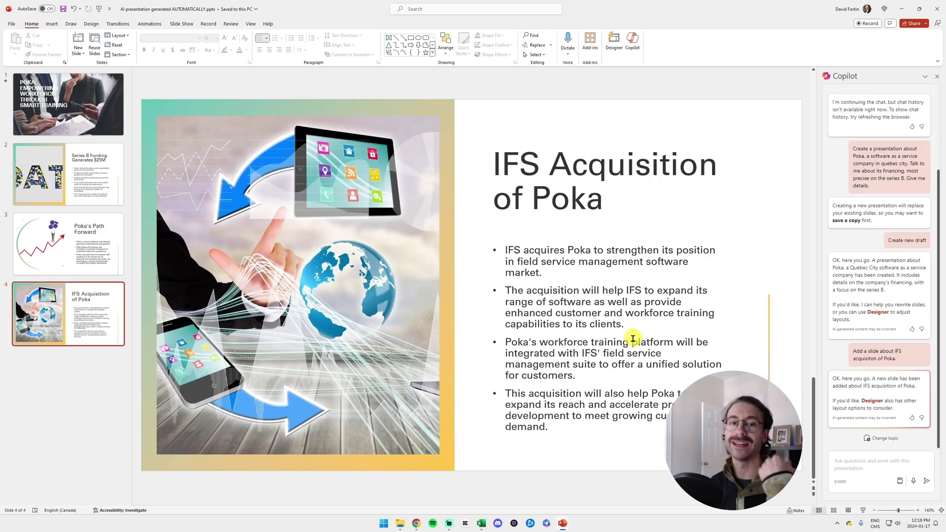
- Ask Copilot 'How much was it acquired for?'
click(608, 365)
click(870, 467)
text(How much was)
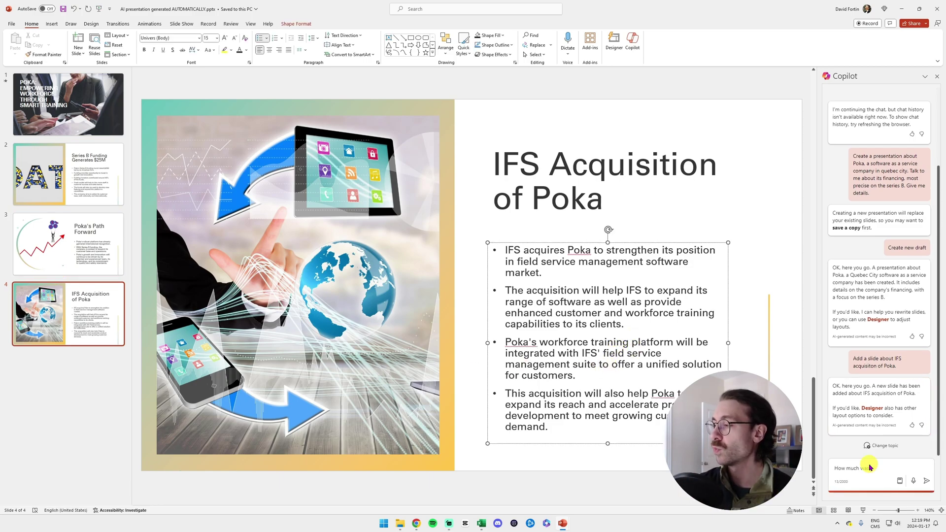
text( it acquired for?)
key(Return)
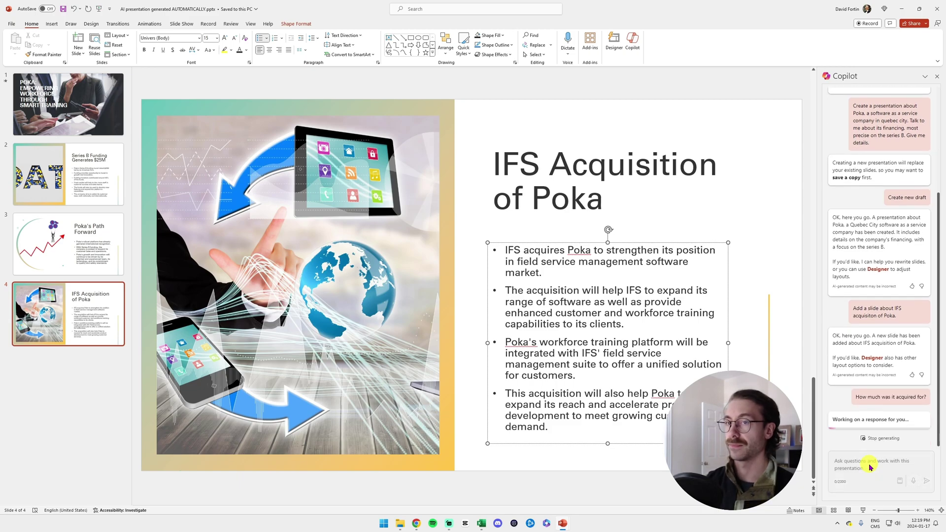